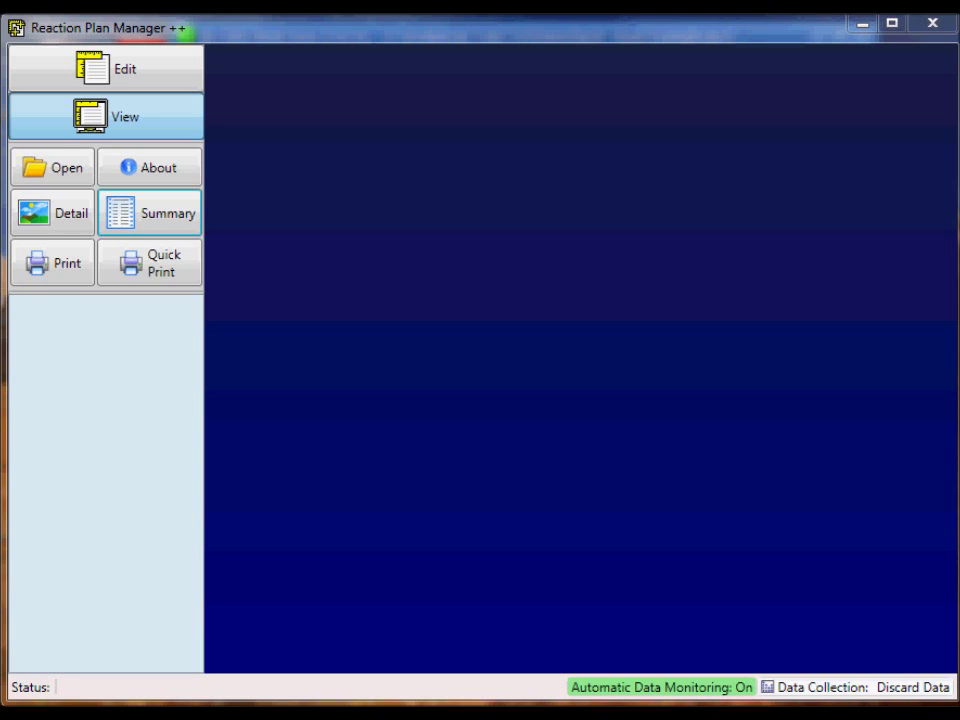
# Step: Open Reaction Plan Manager++ Settings from the About window and drag it fully into view
pyautogui.click(135, 172)
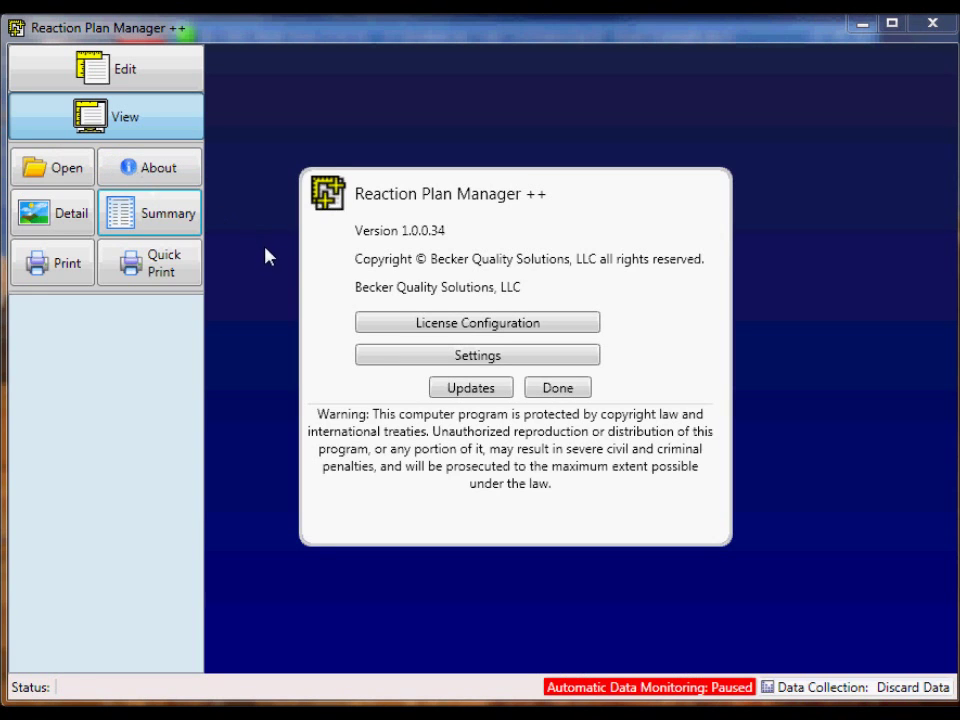
pyautogui.click(401, 355)
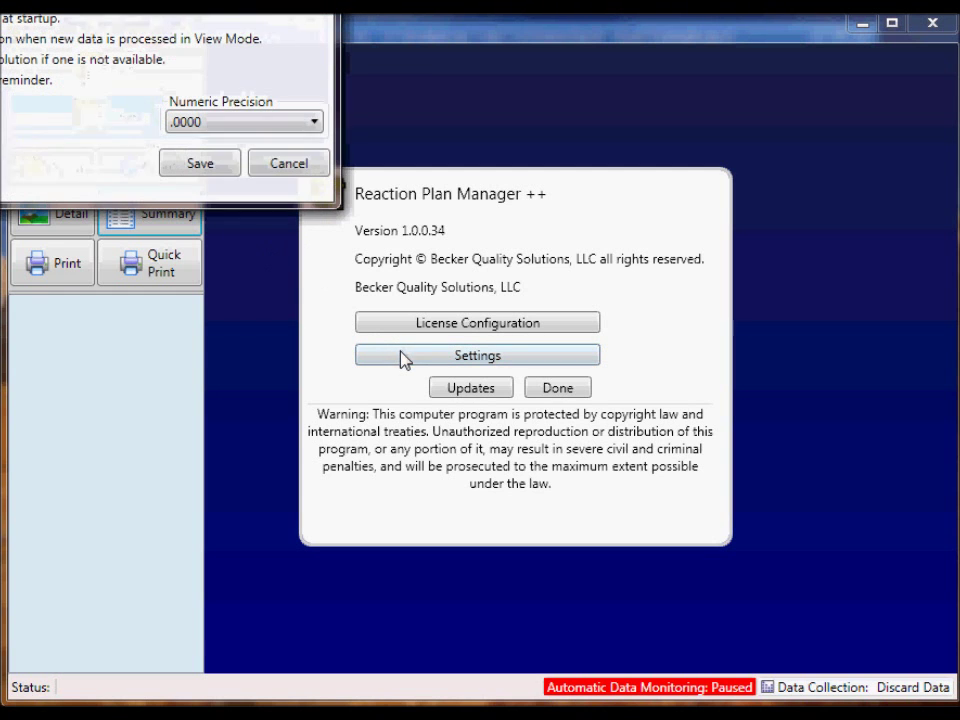
pyautogui.moveTo(0, 0); pyautogui.dragTo(453, 100)
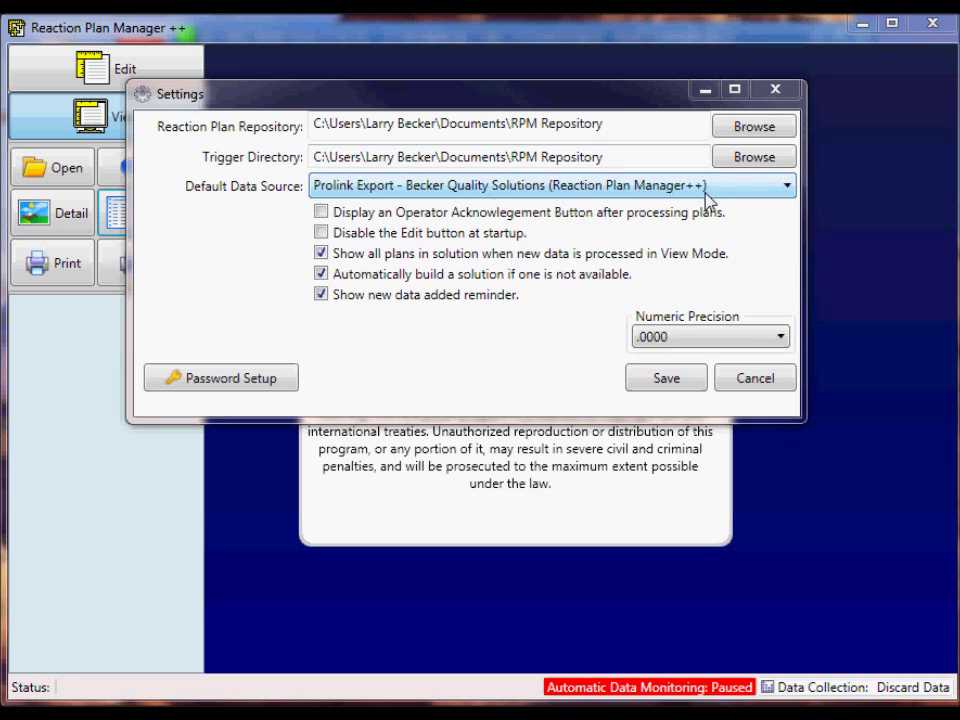
# Step: Keep Prolink Export (Reaction Plan Manager++) as the default data source and save the settings
pyautogui.click(780, 194)
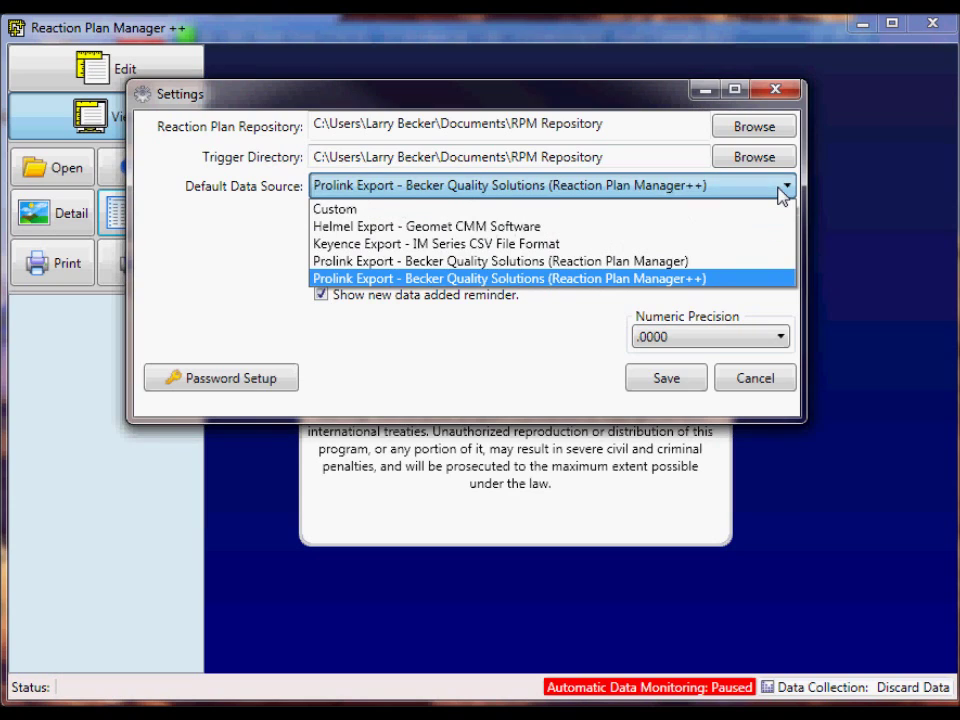
pyautogui.click(766, 194)
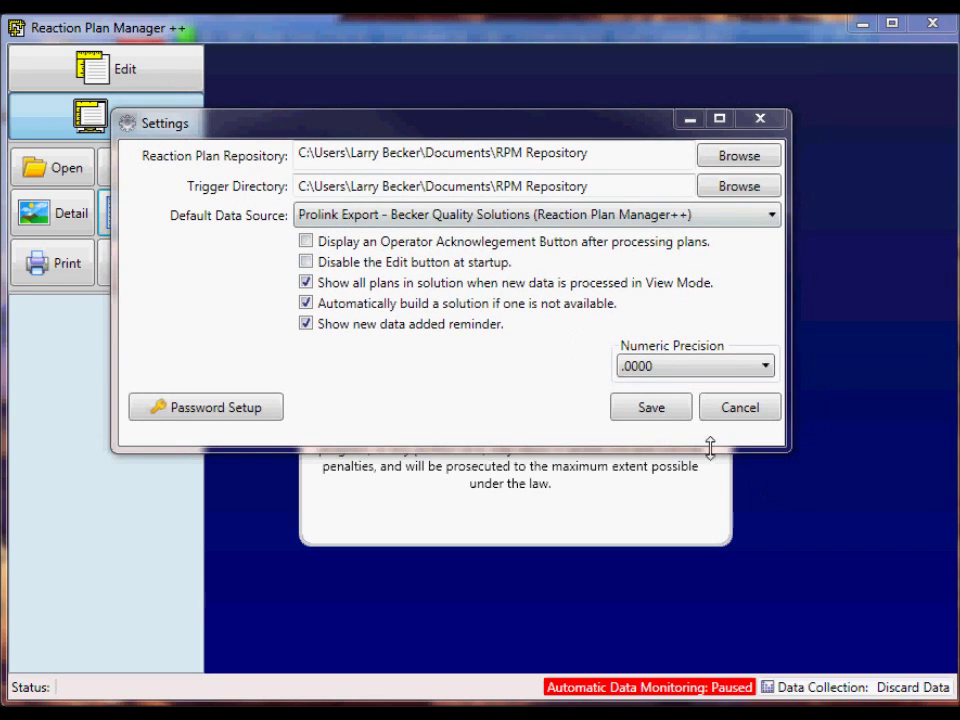
pyautogui.click(673, 420)
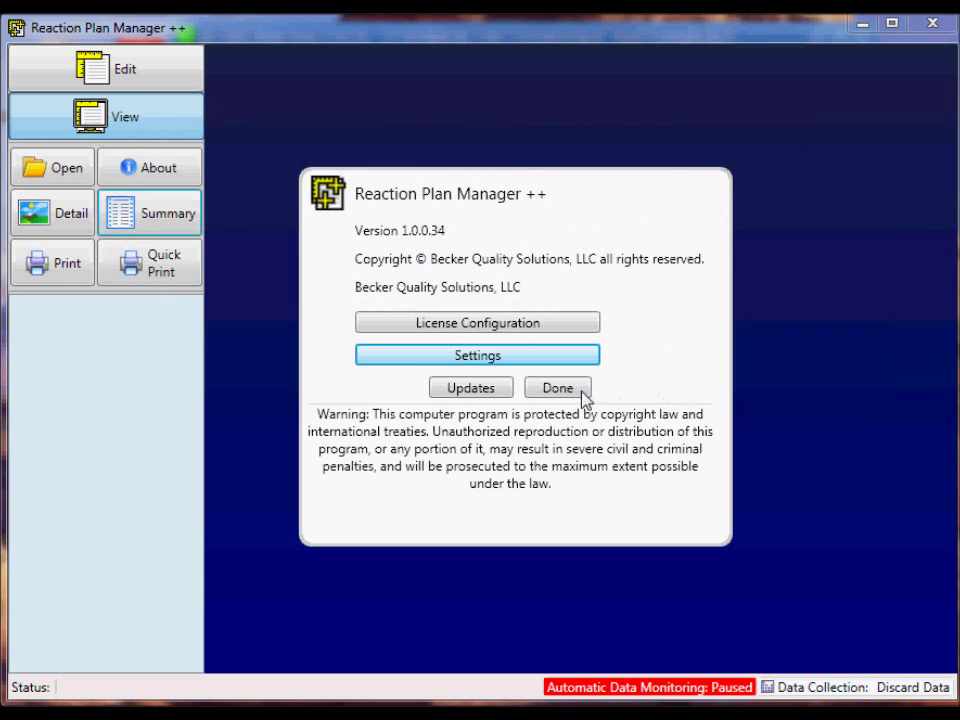
# Step: Close the About dialog and review the Export commands for My New Plan.Qcc in QC-CALC Real-Time
pyautogui.click(578, 398)
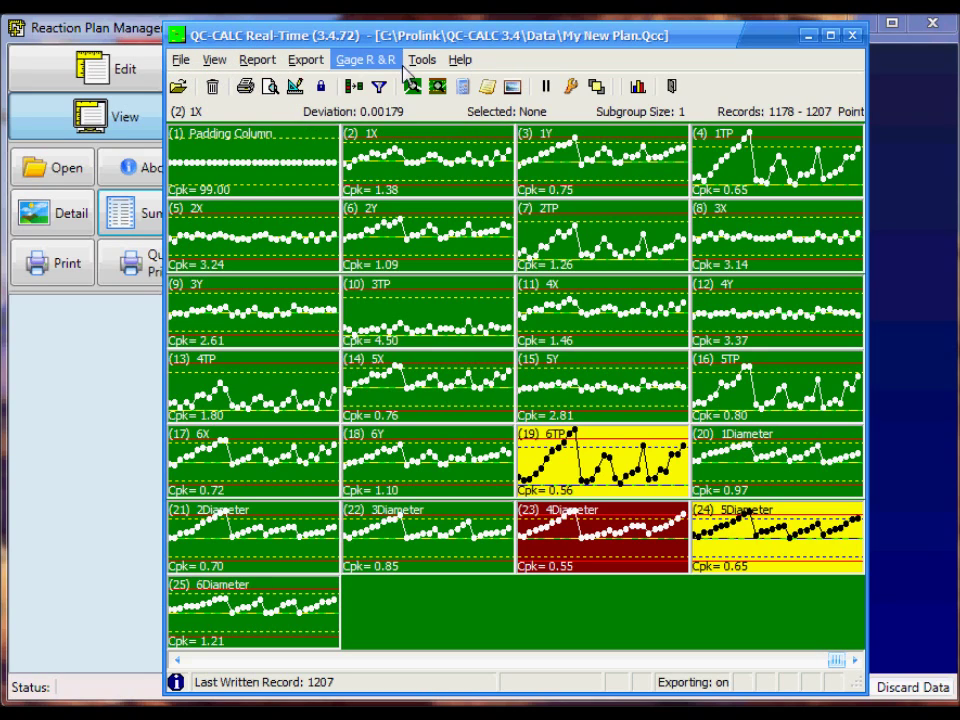
pyautogui.click(299, 64)
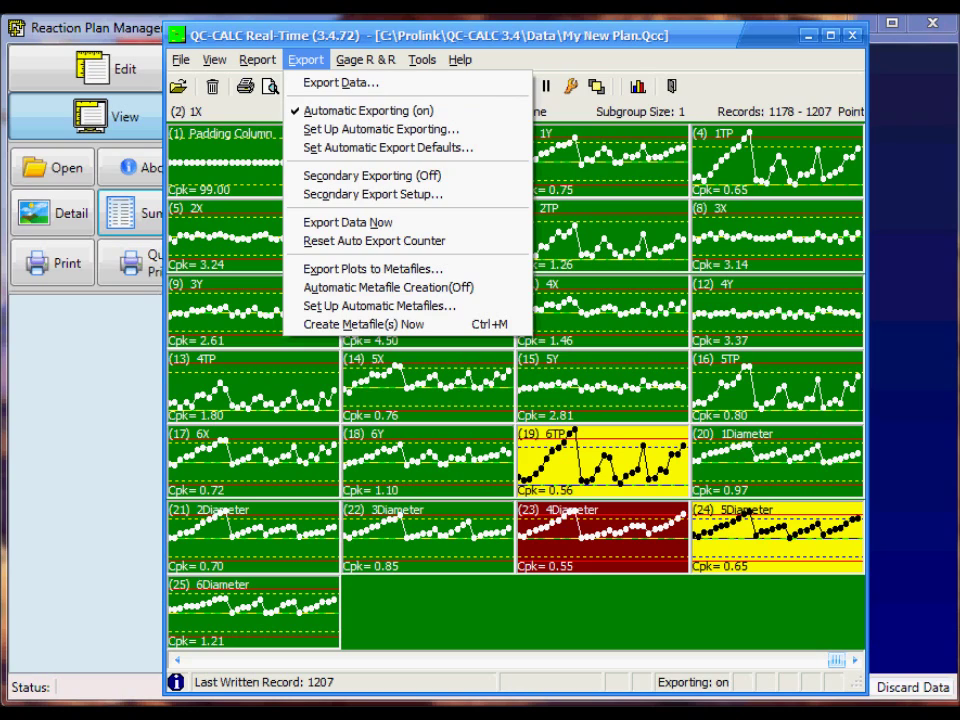
pyautogui.click(182, 240)
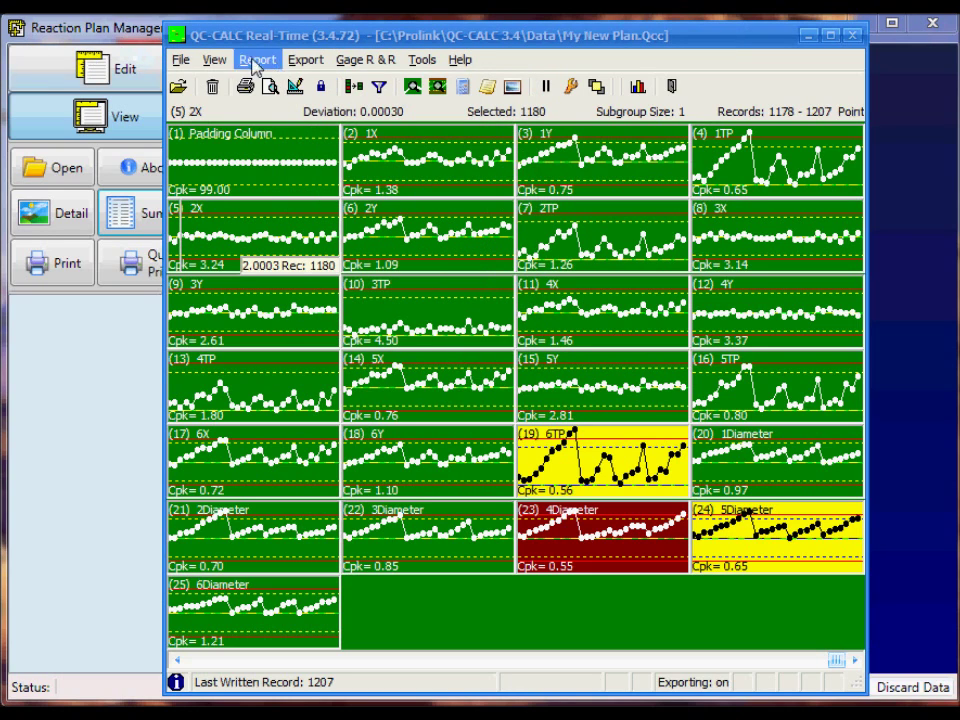
pyautogui.click(306, 60)
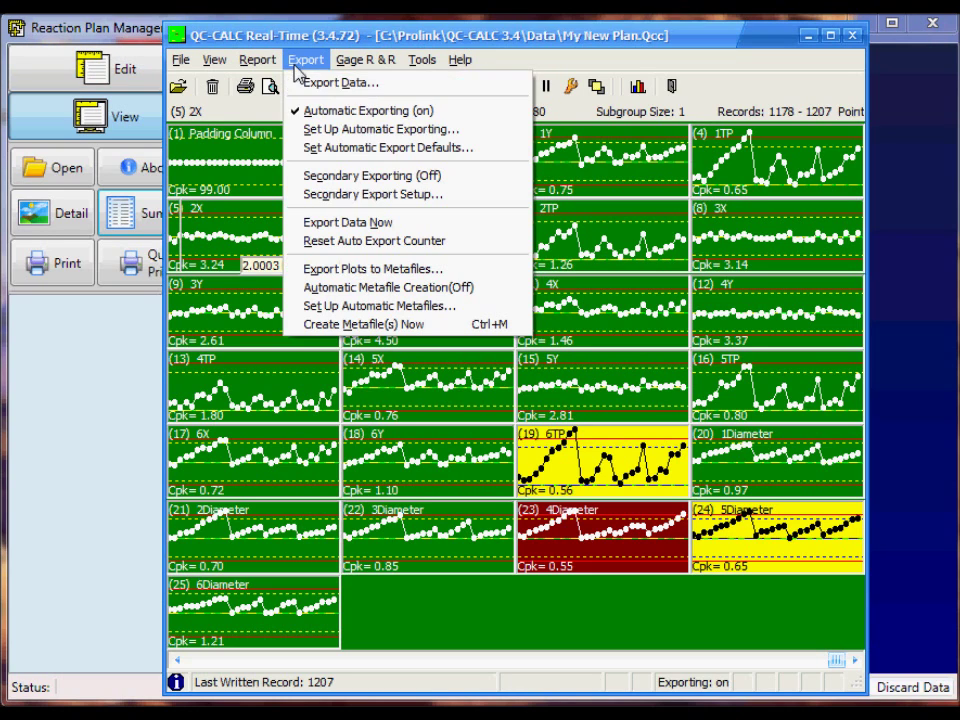
pyautogui.click(385, 153)
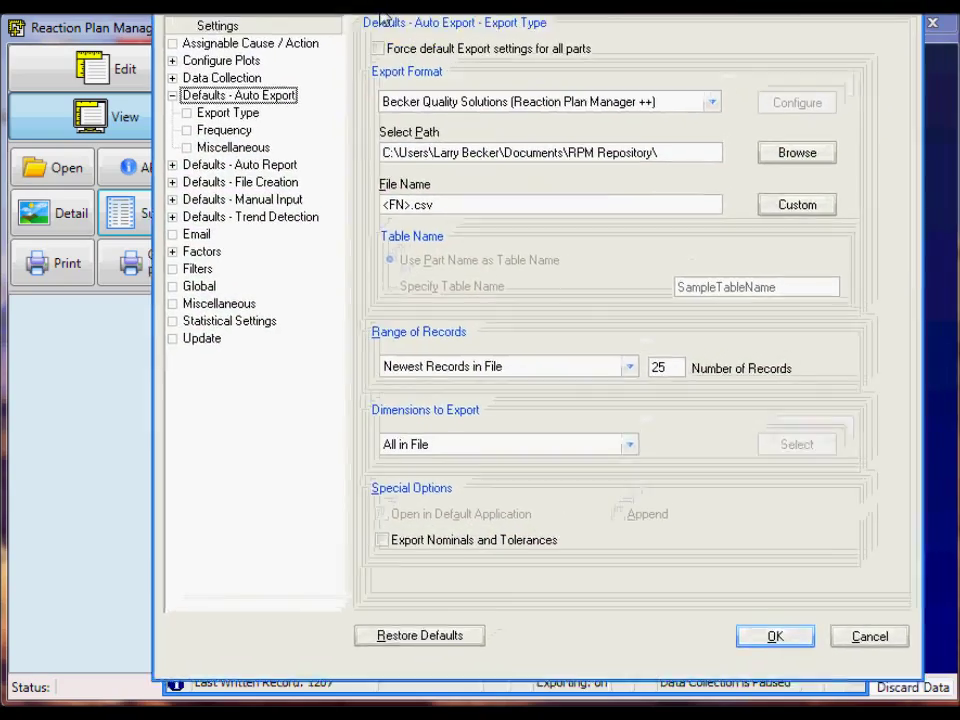
# Step: Choose Becker Quality Solutions (Reaction Plan Manager ++) as the automatic export format and start picking a folder
pyautogui.moveTo(382, 17); pyautogui.dragTo(362, 33)
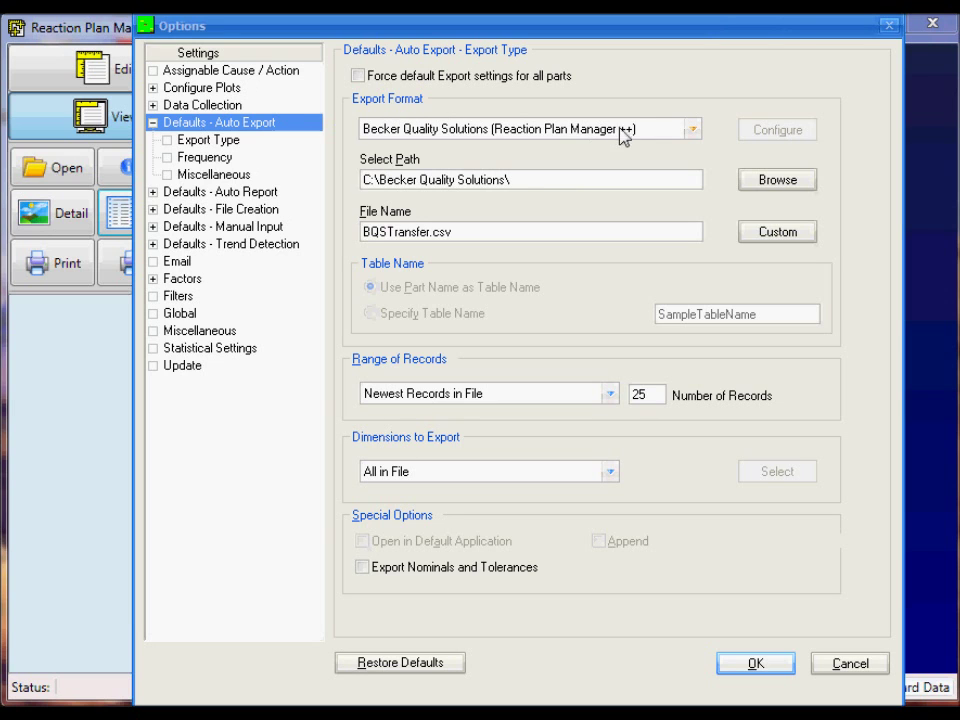
pyautogui.click(693, 132)
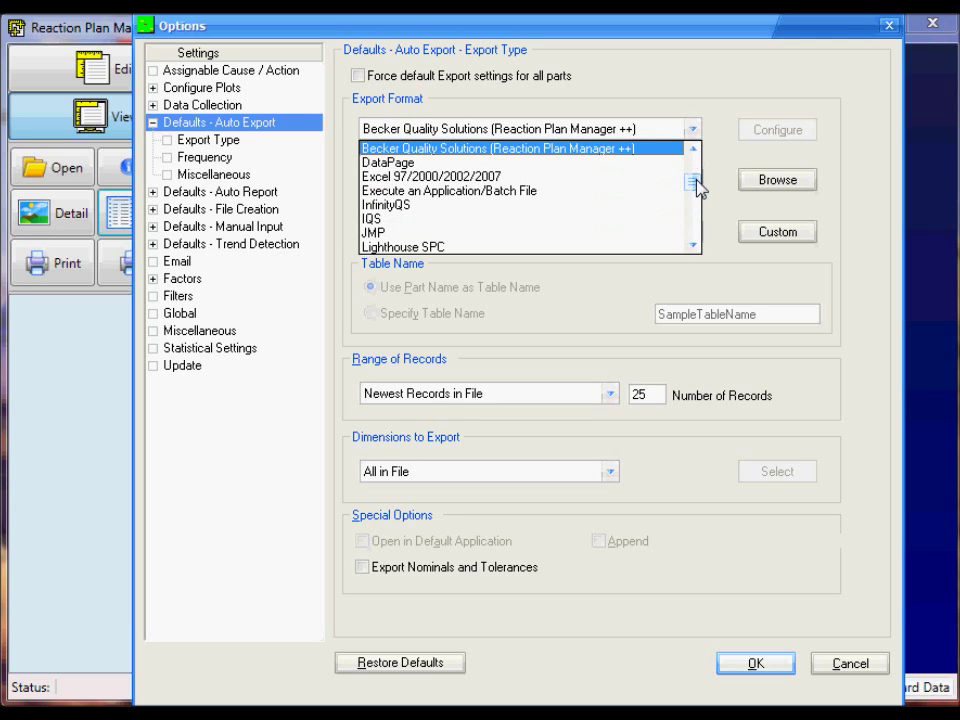
pyautogui.moveTo(697, 188)
pyautogui.mouseDown()
pyautogui.moveTo(692, 166)
pyautogui.moveTo(682, 187)
pyautogui.mouseUp()
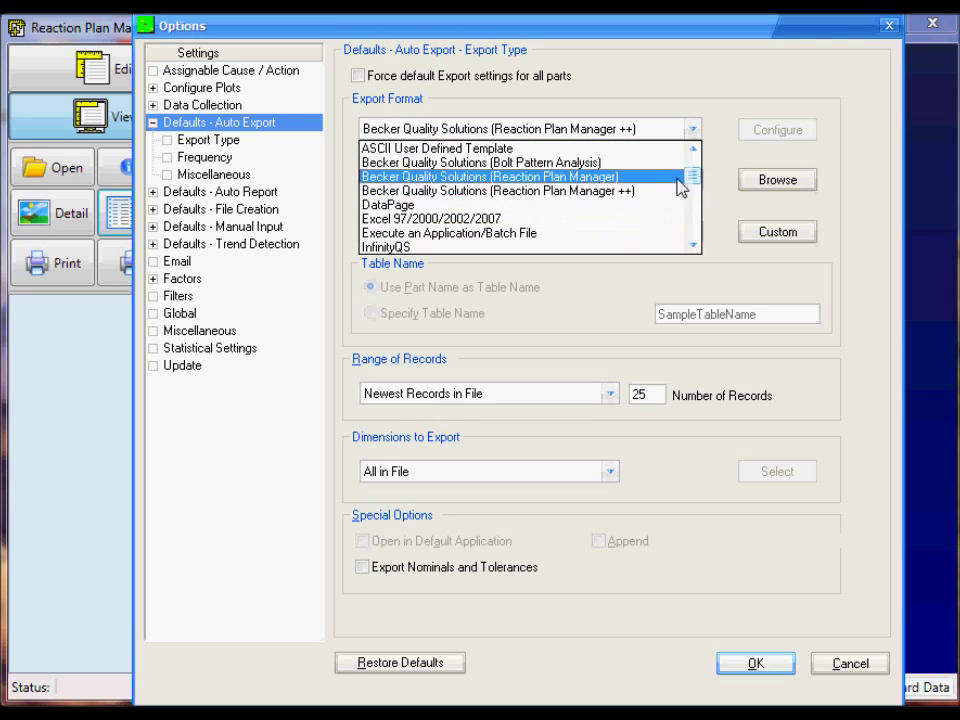
pyautogui.click(621, 193)
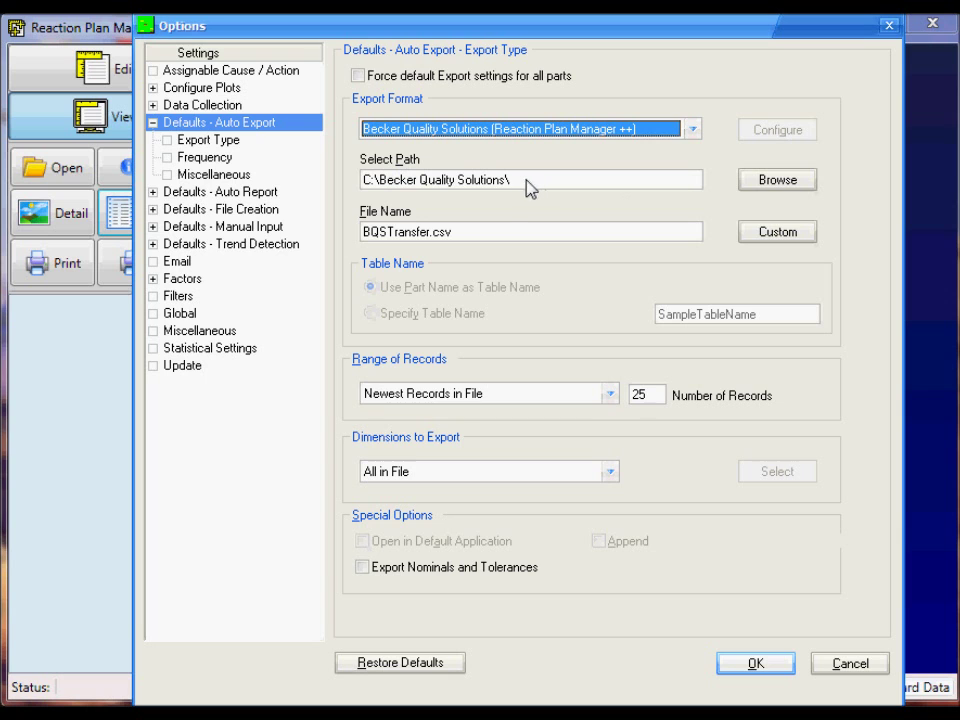
pyautogui.click(767, 181)
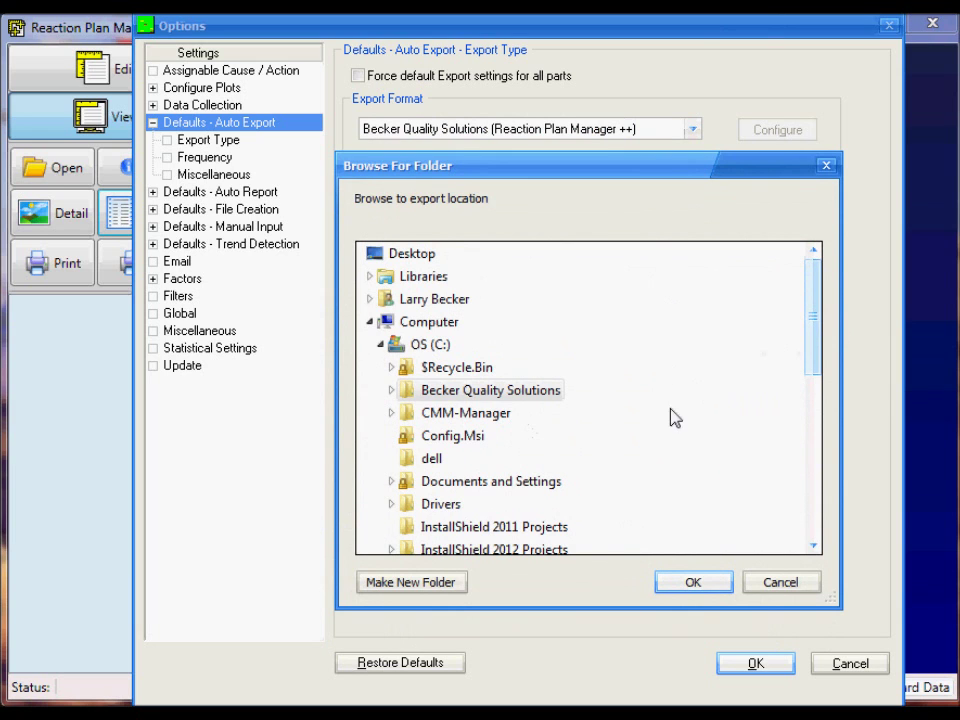
# Step: Expand Users, the current user's home folder and My Documents in Browse For Folder
pyautogui.moveTo(816, 364); pyautogui.dragTo(818, 490)
pyautogui.click(437, 527)
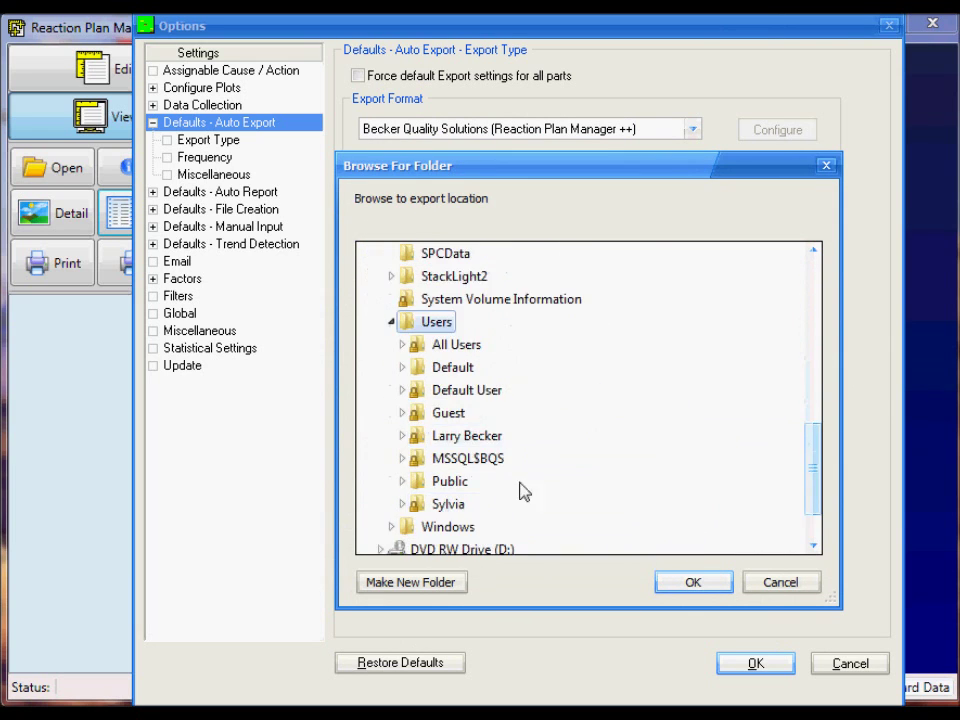
pyautogui.click(465, 437)
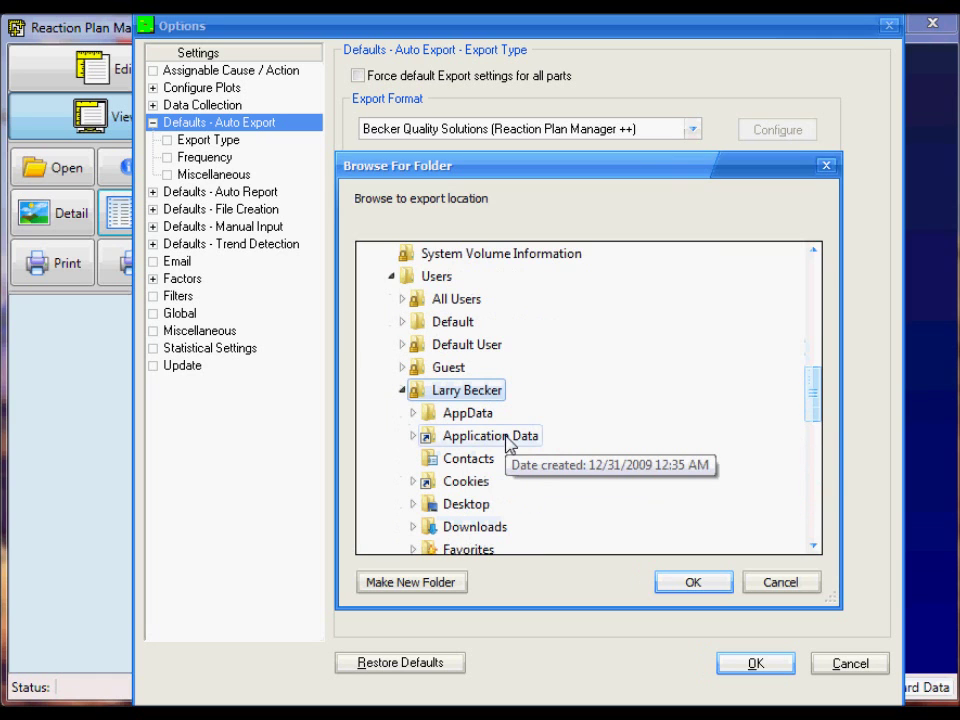
pyautogui.scroll(-2, 507, 452)
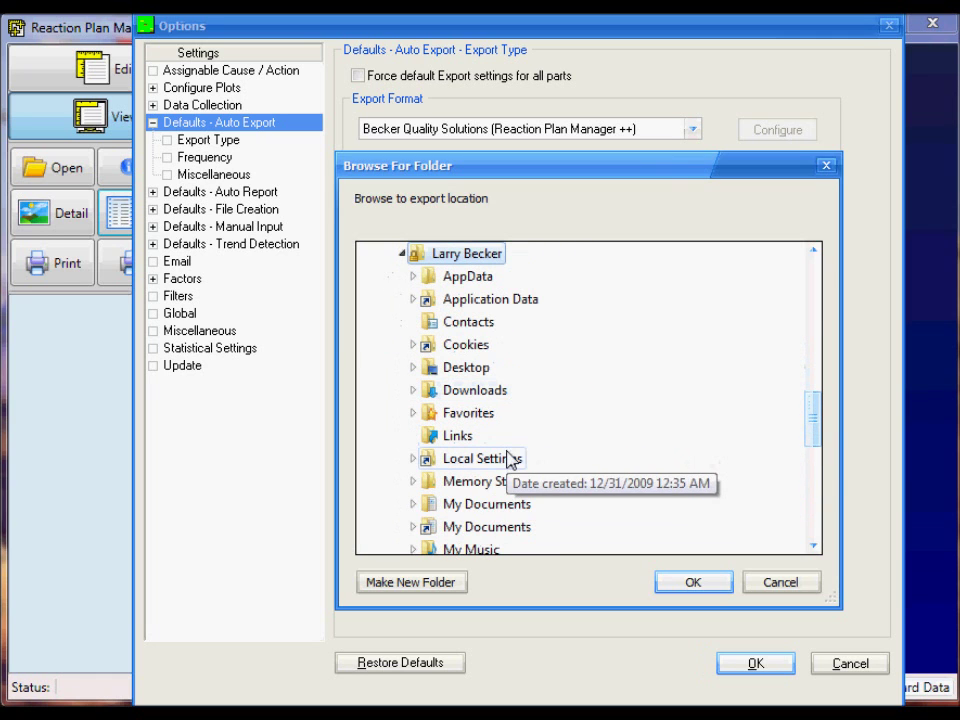
pyautogui.click(501, 506)
# Step: Select the RPM Repository folder as the export path and confirm it
pyautogui.scroll(-6, 606, 439)
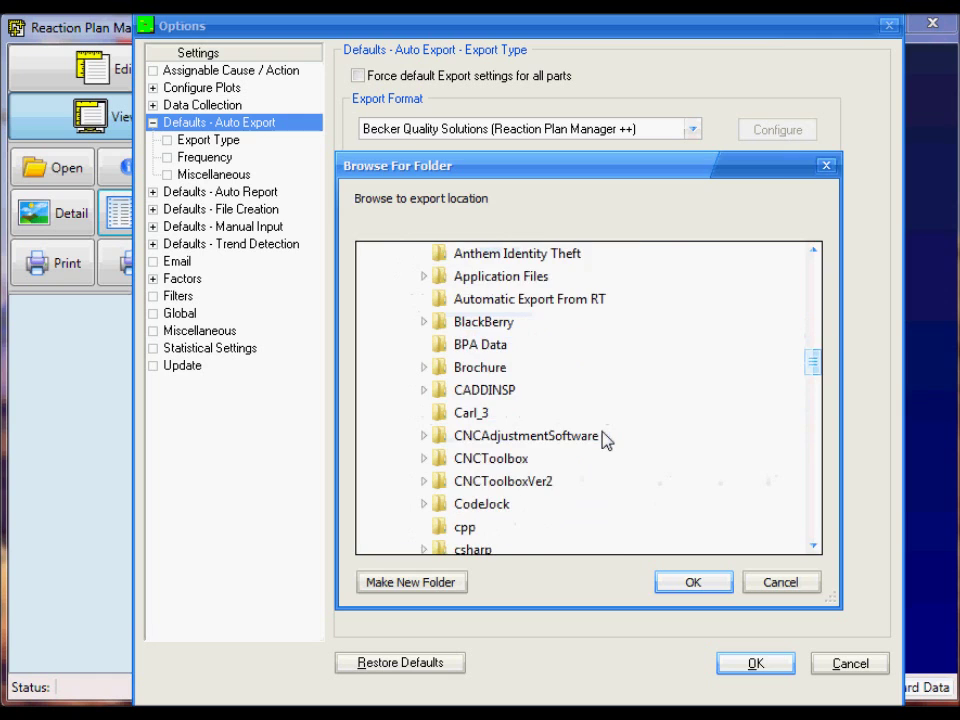
pyautogui.scroll(-3, 606, 439)
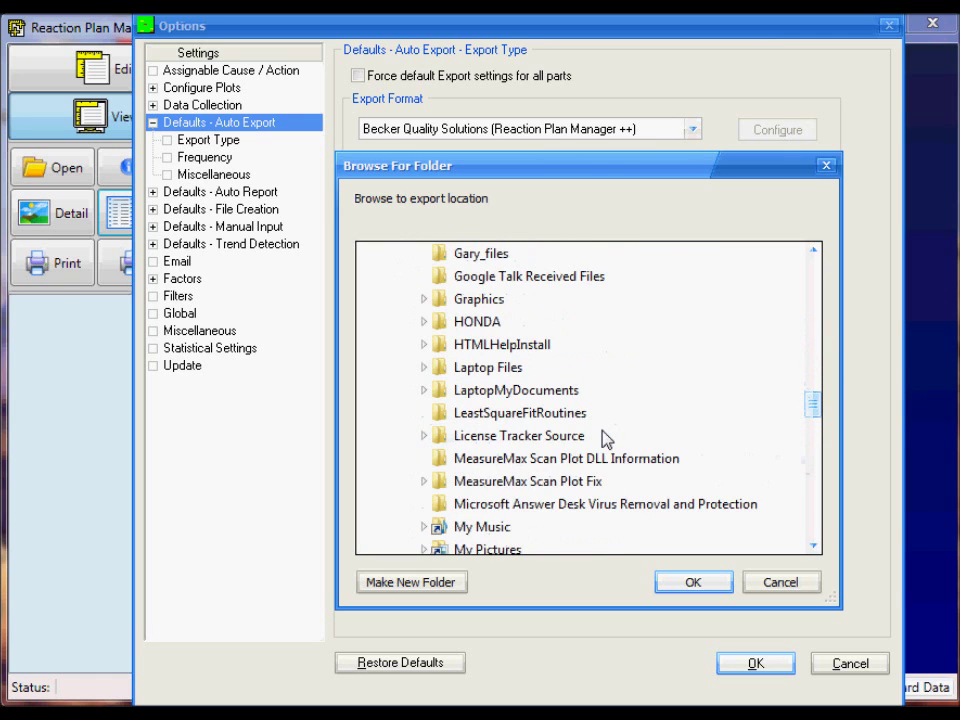
pyautogui.scroll(3, 604, 438)
pyautogui.scroll(-7, 604, 438)
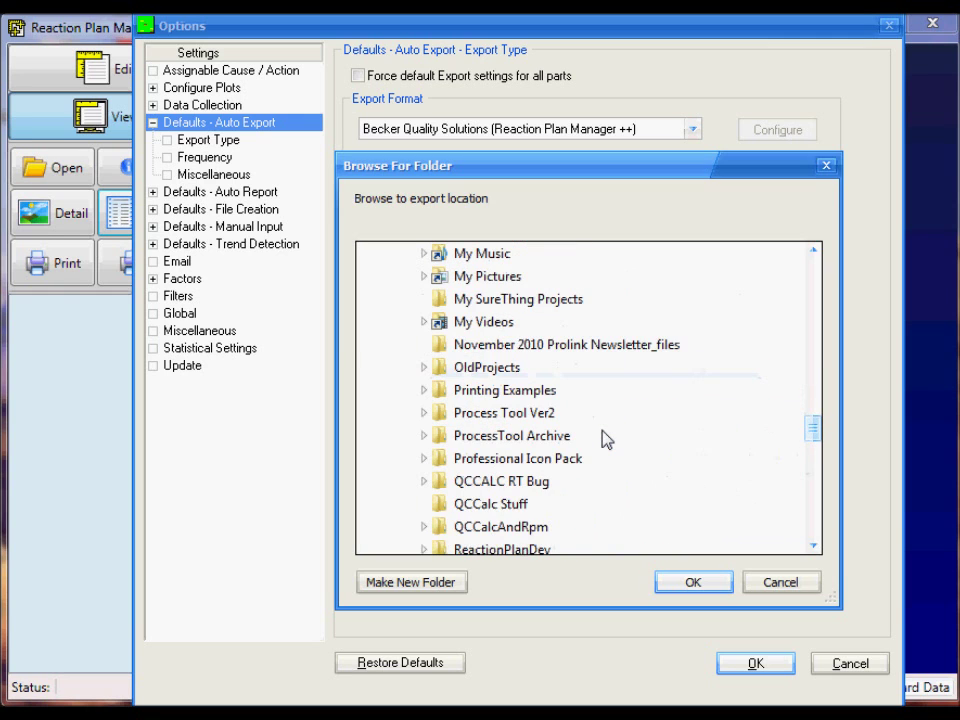
pyautogui.scroll(-4, 604, 438)
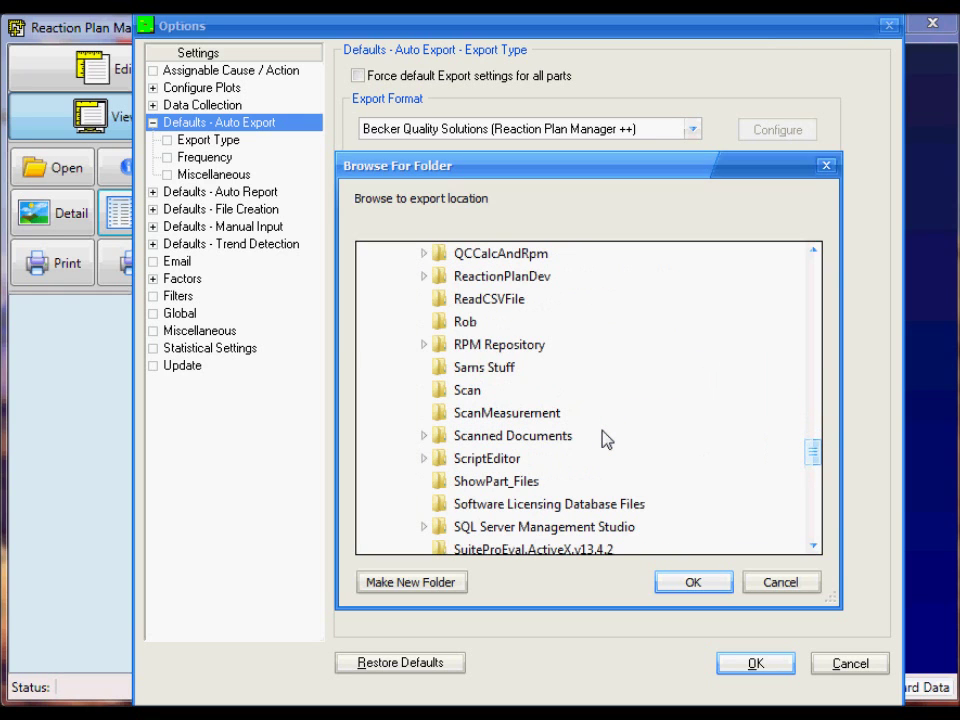
pyautogui.doubleClick(499, 344)
pyautogui.scroll(-2, 583, 501)
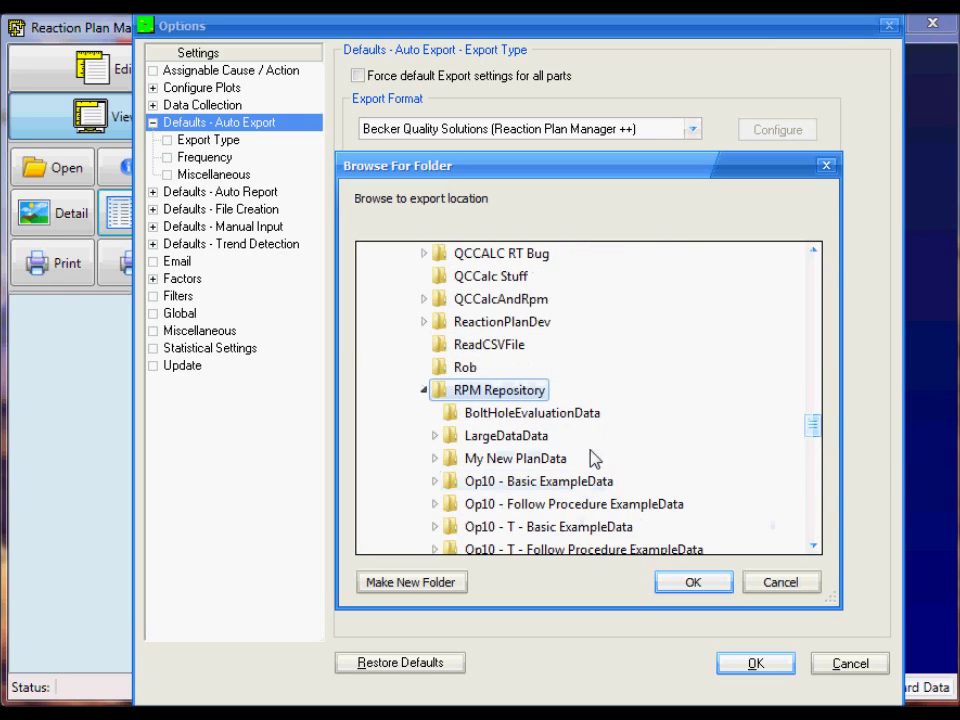
pyautogui.click(690, 585)
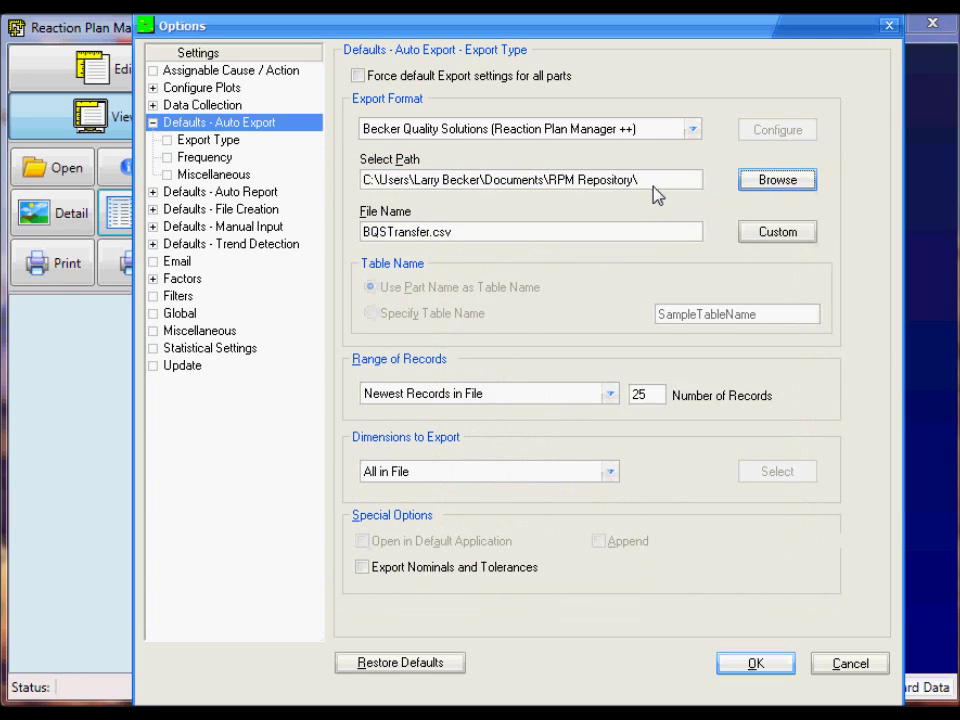
pyautogui.click(652, 182)
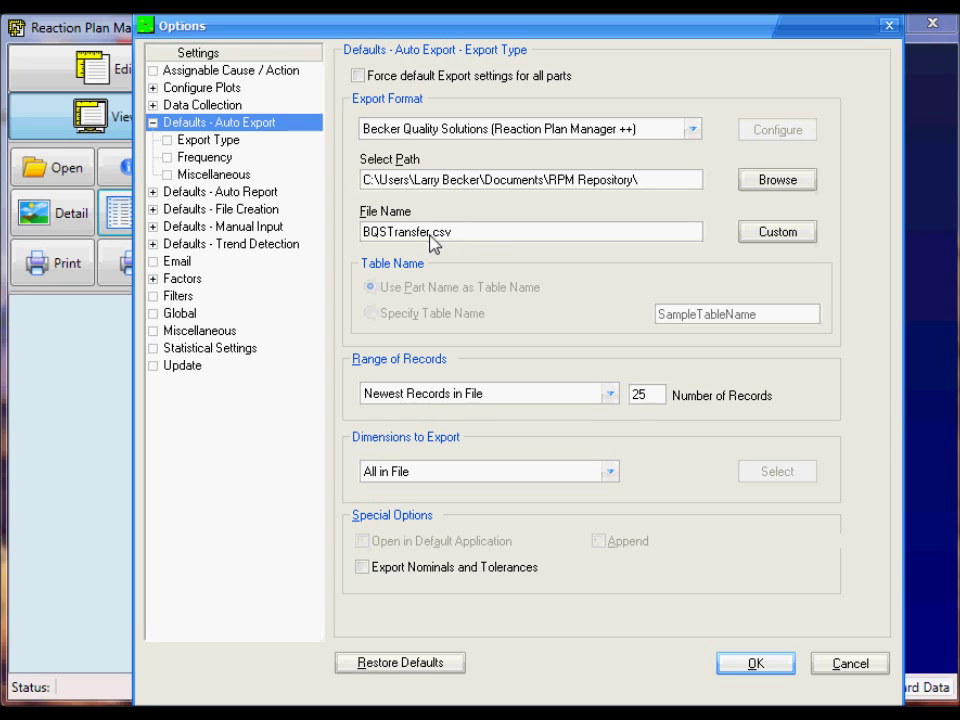
# Step: Open the custom file name editor and clear the BQSTransfer.csv name completely
pyautogui.moveTo(431, 243); pyautogui.dragTo(354, 242)
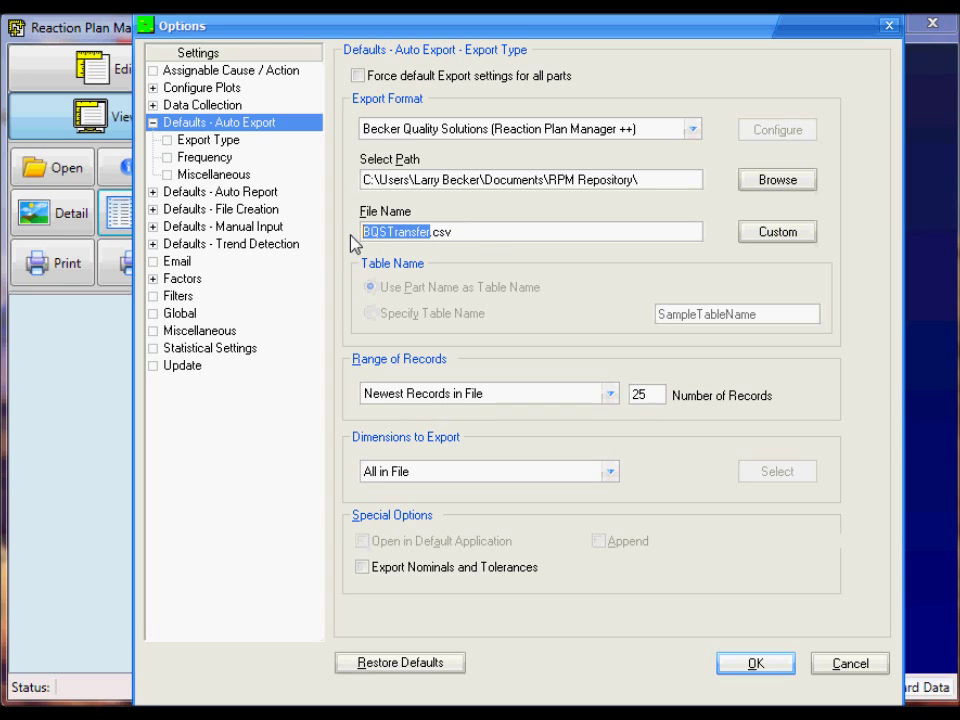
pyautogui.click(778, 236)
pyautogui.moveTo(555, 325); pyautogui.dragTo(566, 272)
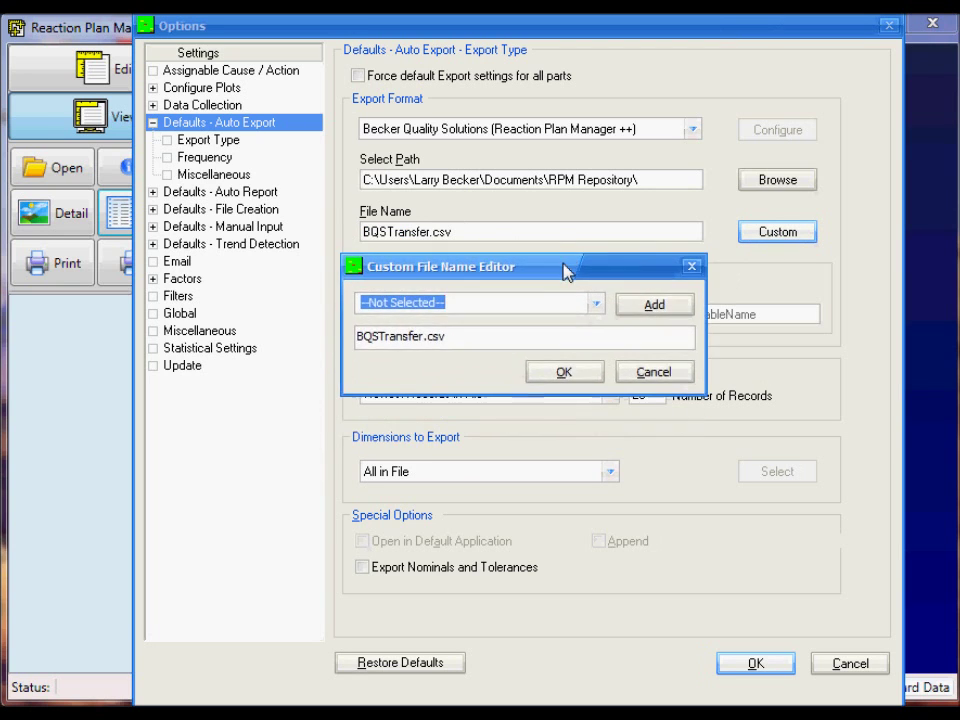
pyautogui.click(421, 338)
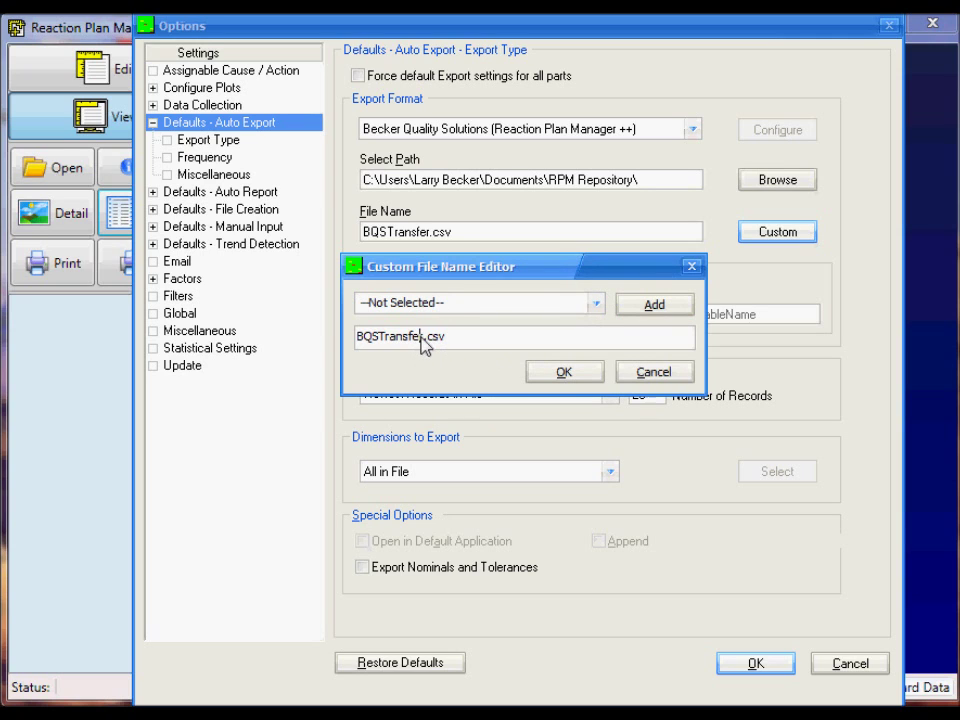
pyautogui.moveTo(424, 338); pyautogui.dragTo(285, 343)
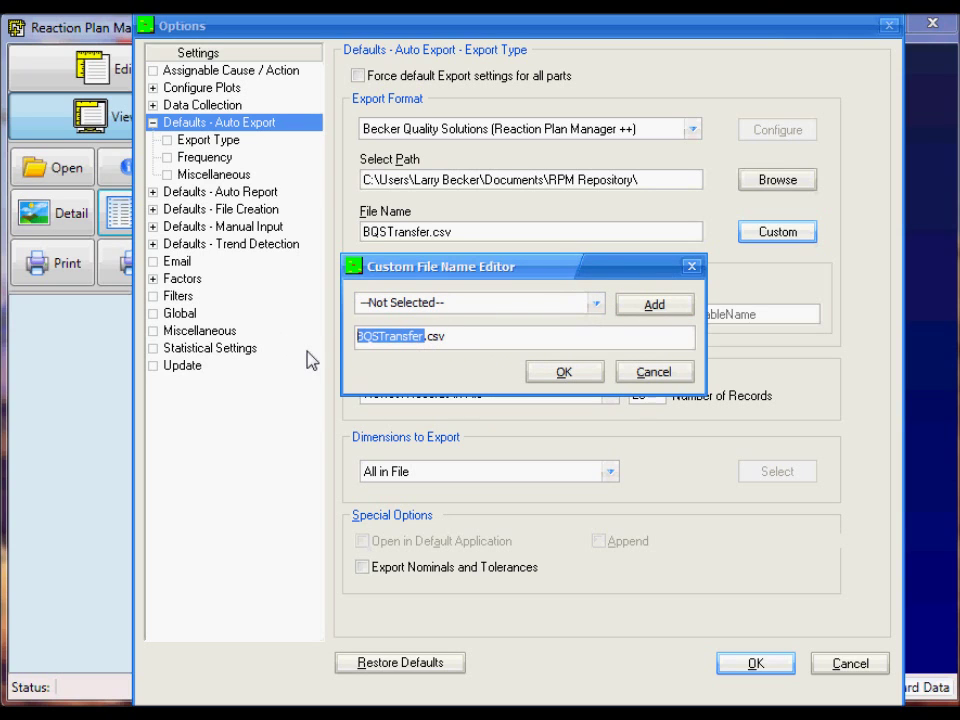
pyautogui.press('Delete')
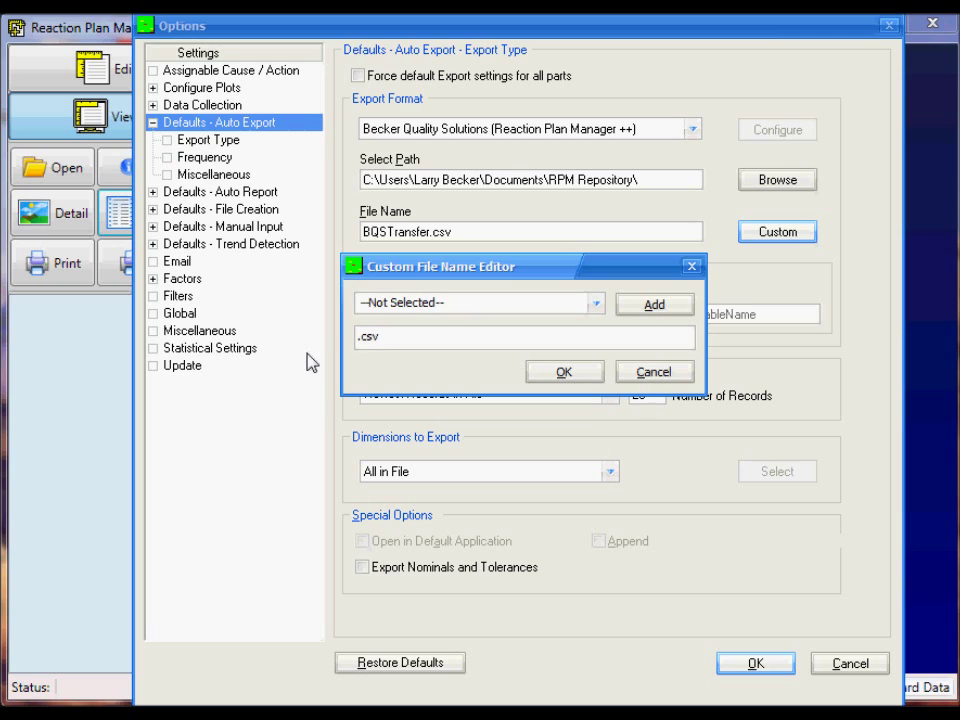
pyautogui.moveTo(384, 338); pyautogui.dragTo(336, 340)
pyautogui.press('Delete')
# Step: Build the file name <FN>.csv from the FN - File Name code and confirm it
pyautogui.click(597, 304)
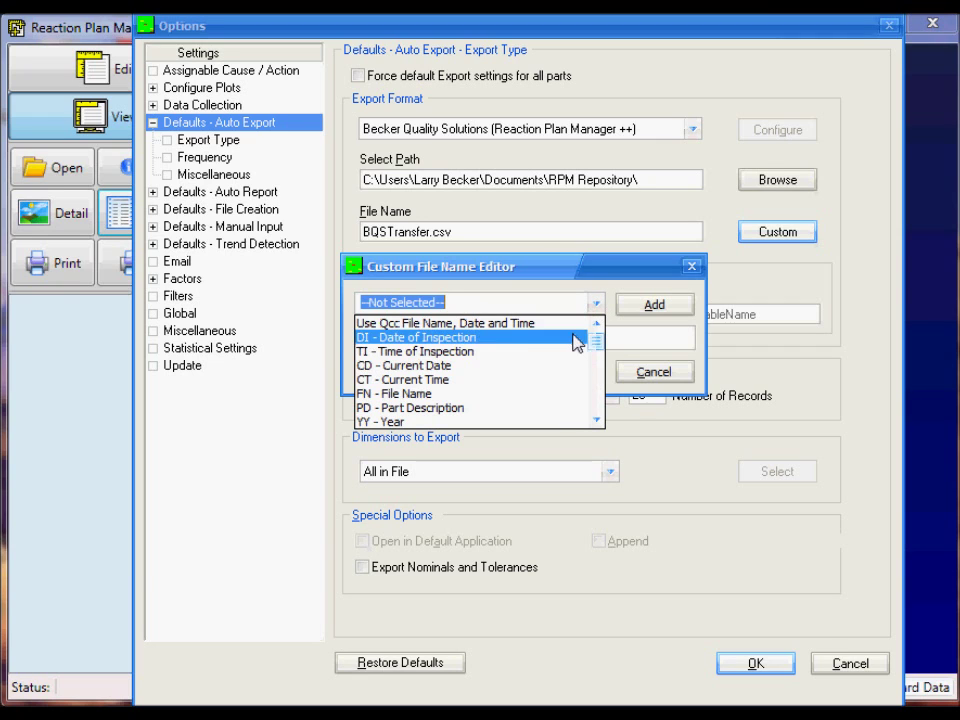
pyautogui.click(472, 394)
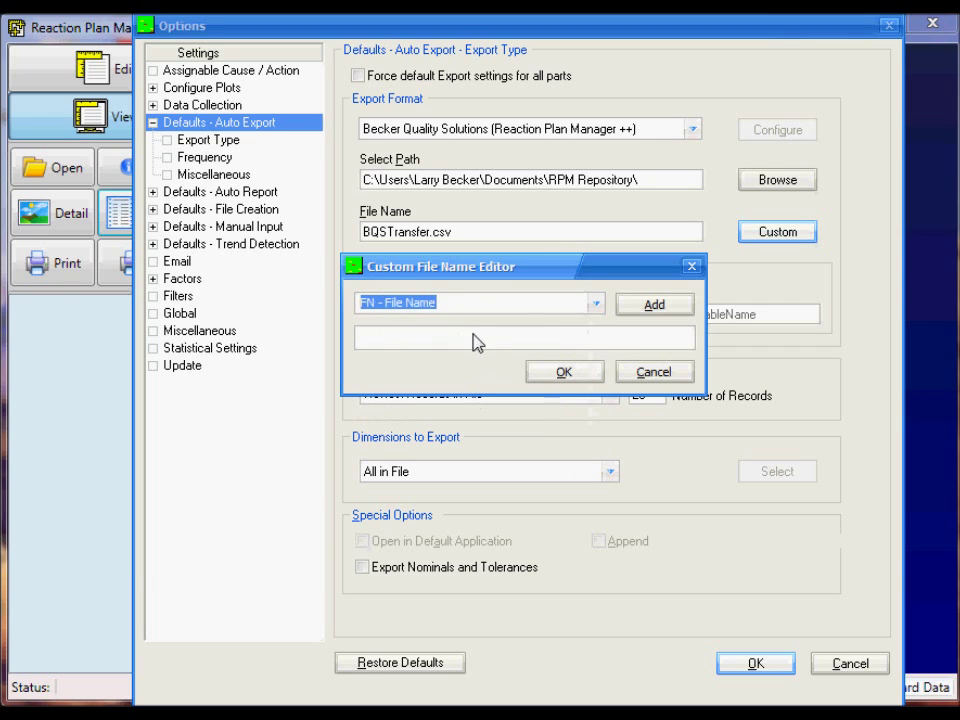
pyautogui.click(652, 308)
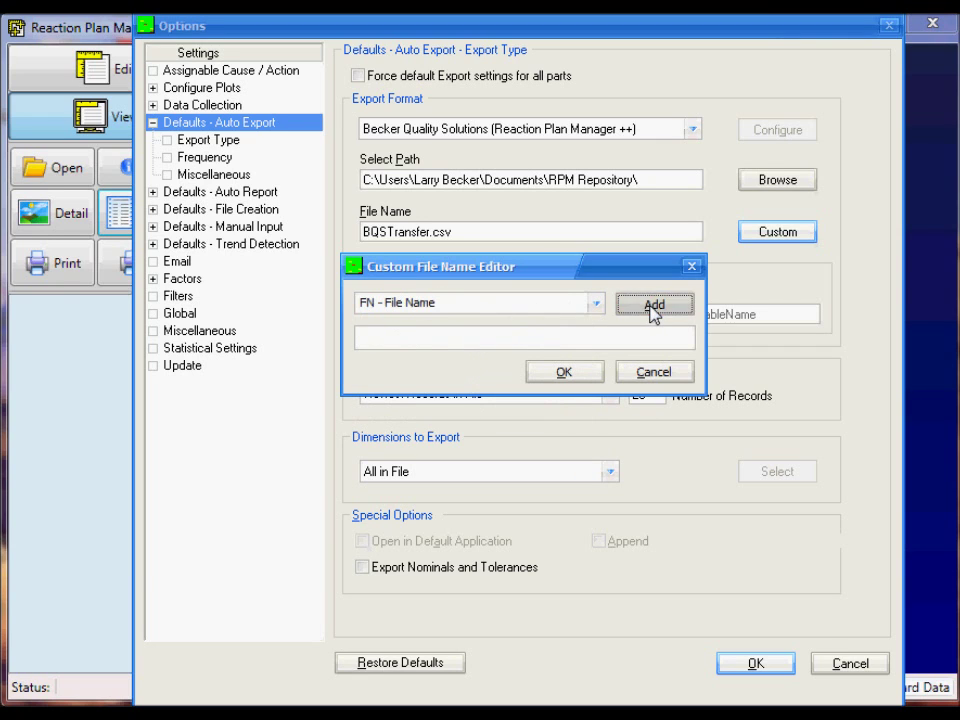
pyautogui.click(467, 347)
pyautogui.write('.')
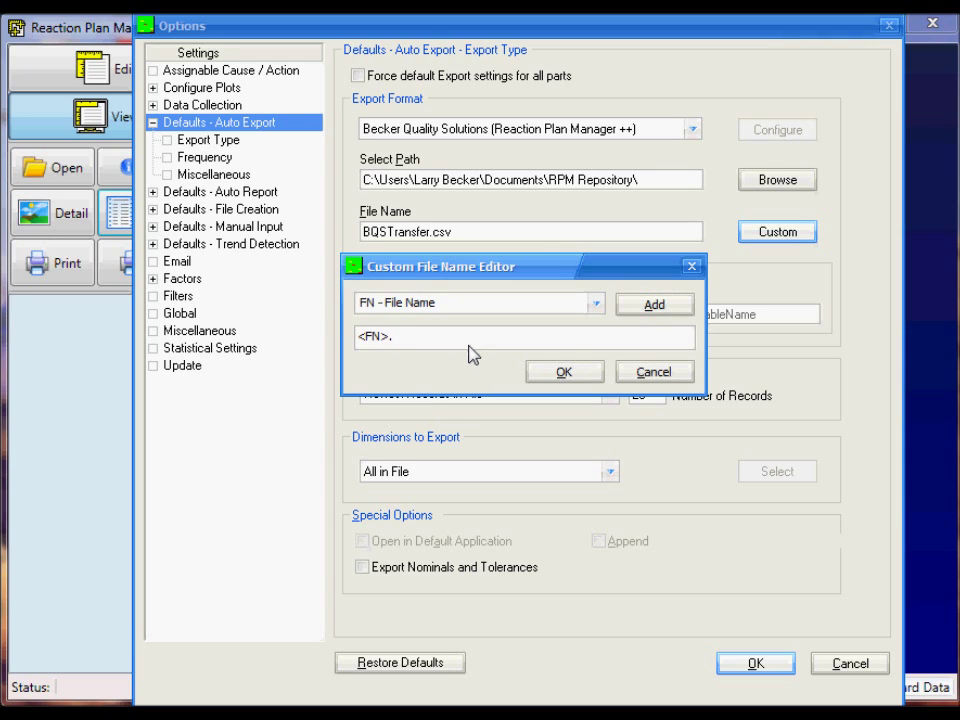
pyautogui.write('csv')
pyautogui.click(566, 374)
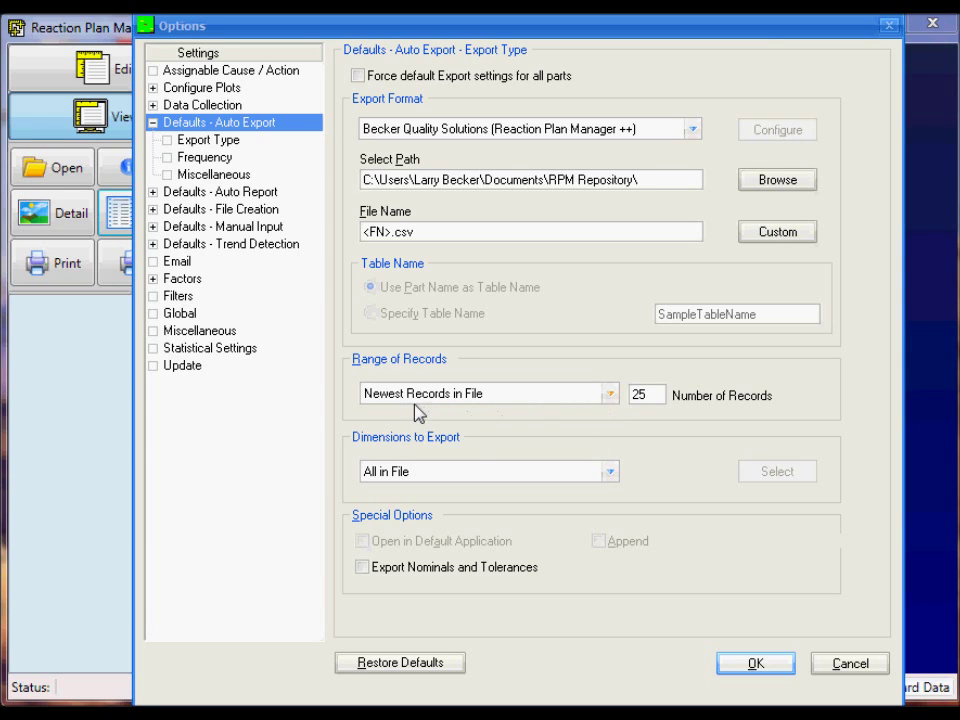
pyautogui.click(610, 396)
pyautogui.click(613, 400)
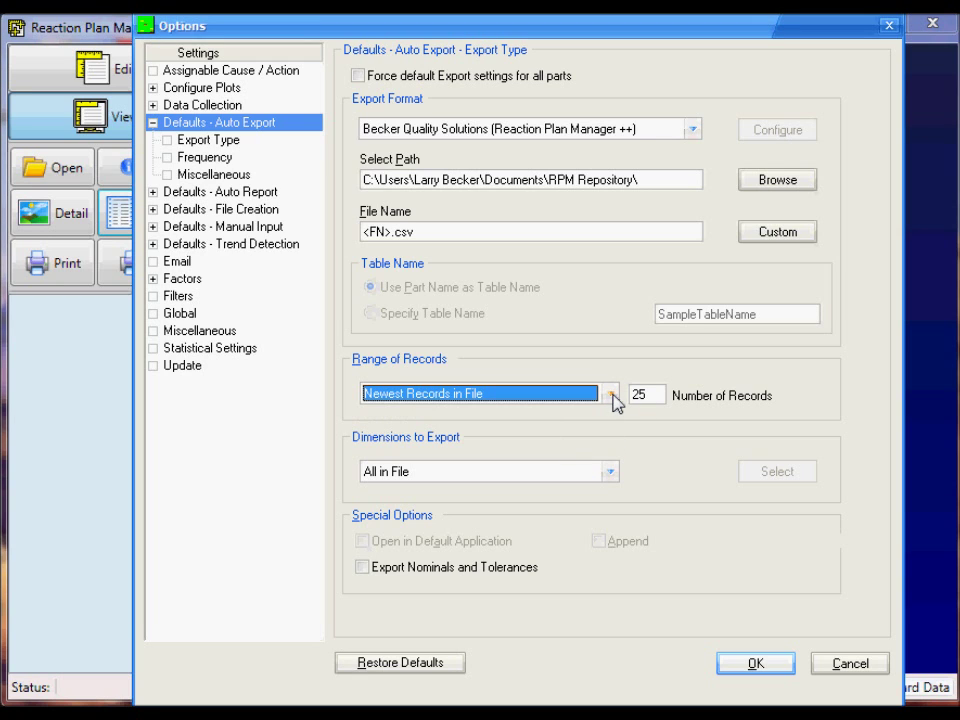
pyautogui.click(610, 394)
pyautogui.click(613, 400)
pyautogui.click(658, 405)
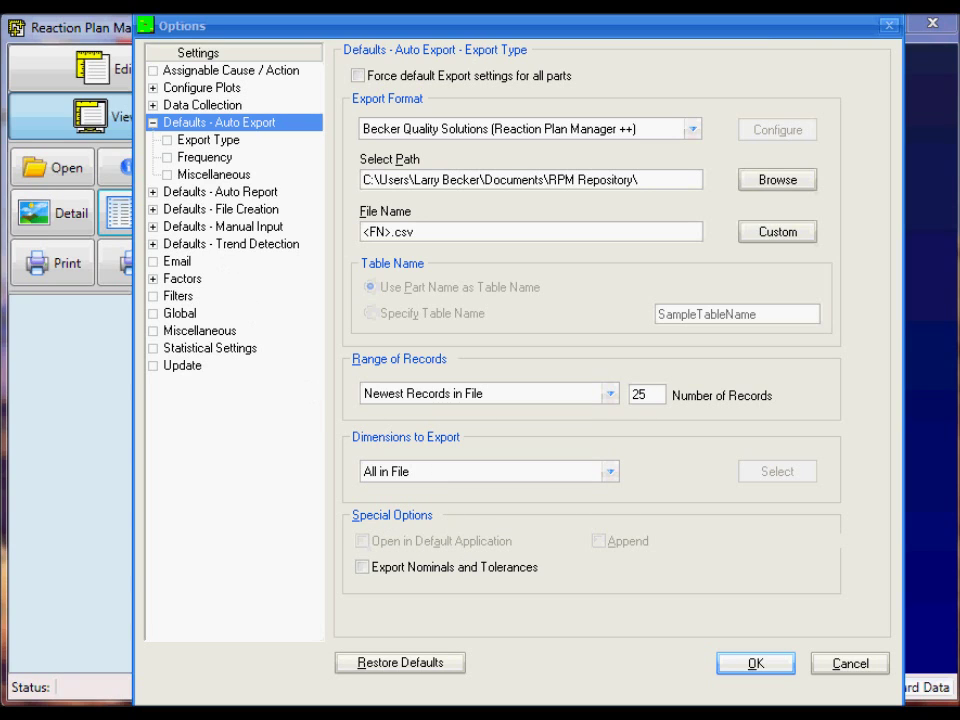
pyautogui.click(358, 75)
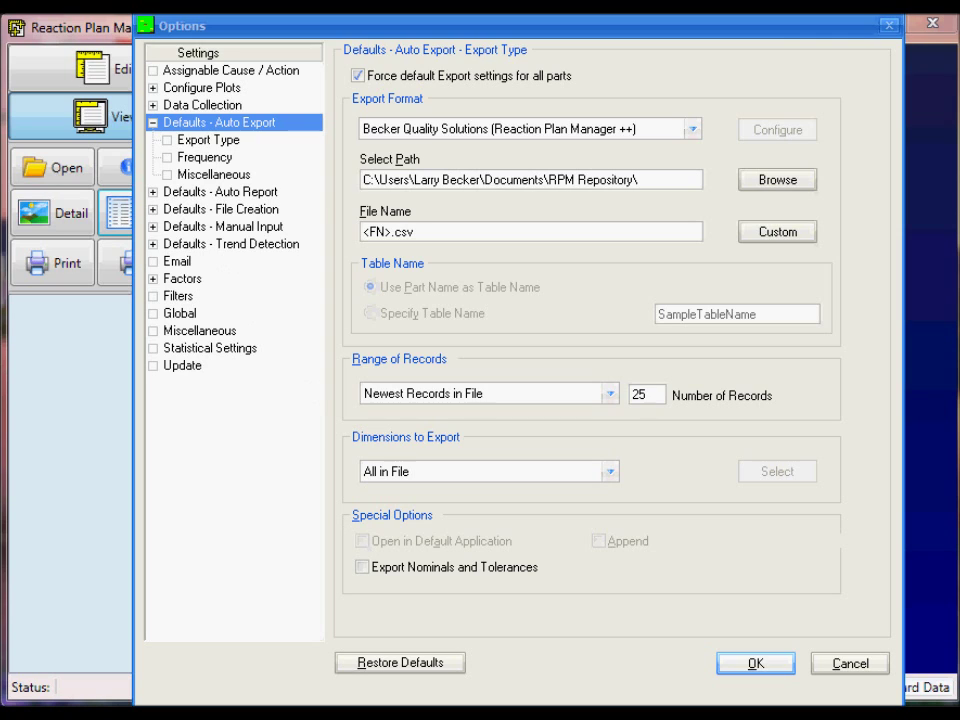
# Step: Set export Frequency to every 1 record received, forcing default settings for all parts
pyautogui.click(195, 158)
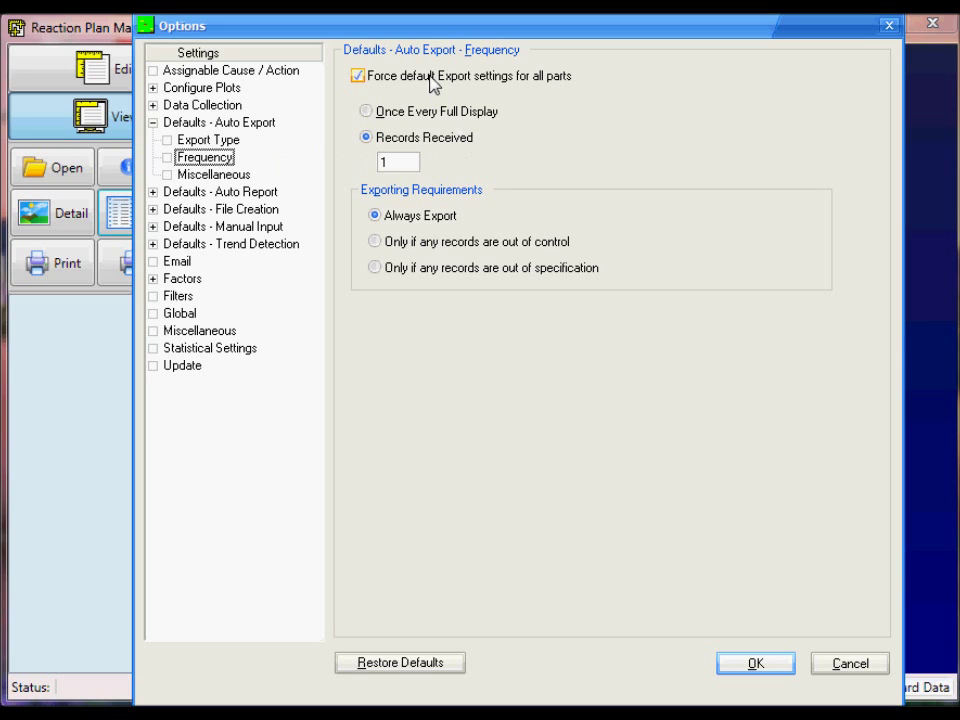
pyautogui.click(386, 158)
pyautogui.write('1')
pyautogui.click(362, 80)
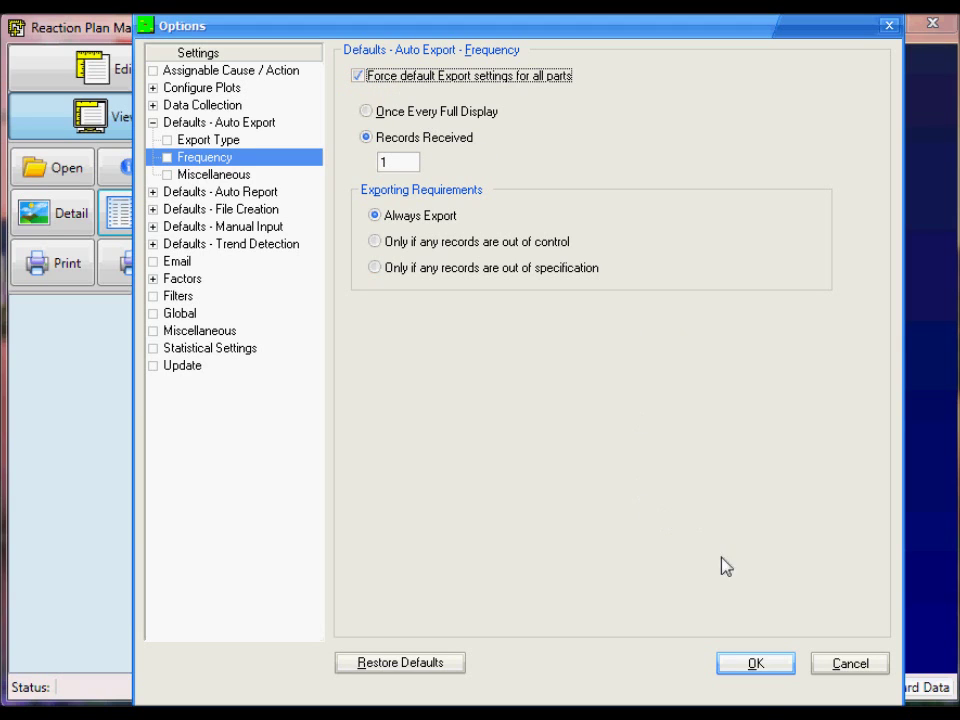
# Step: Save the export defaults and run Export Data Now to send the current data
pyautogui.click(758, 670)
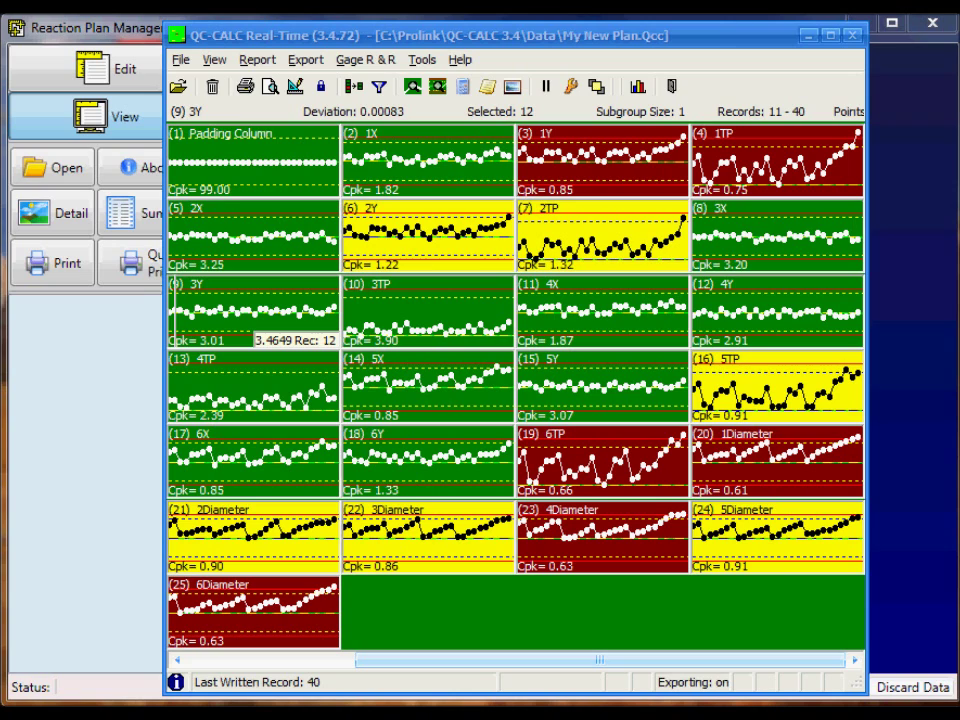
pyautogui.click(303, 60)
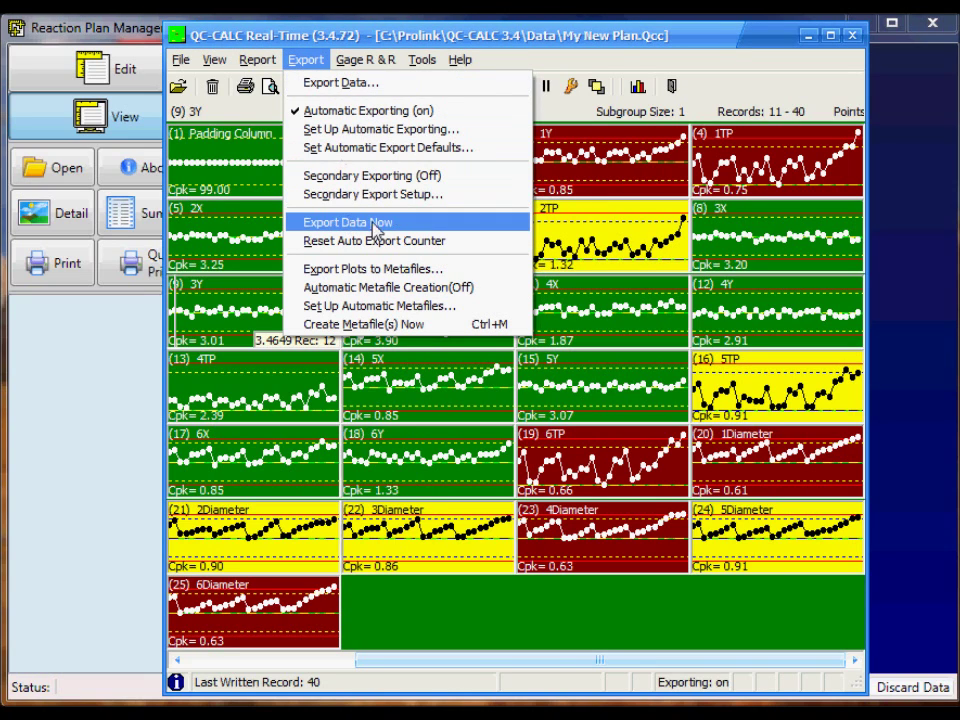
pyautogui.click(420, 226)
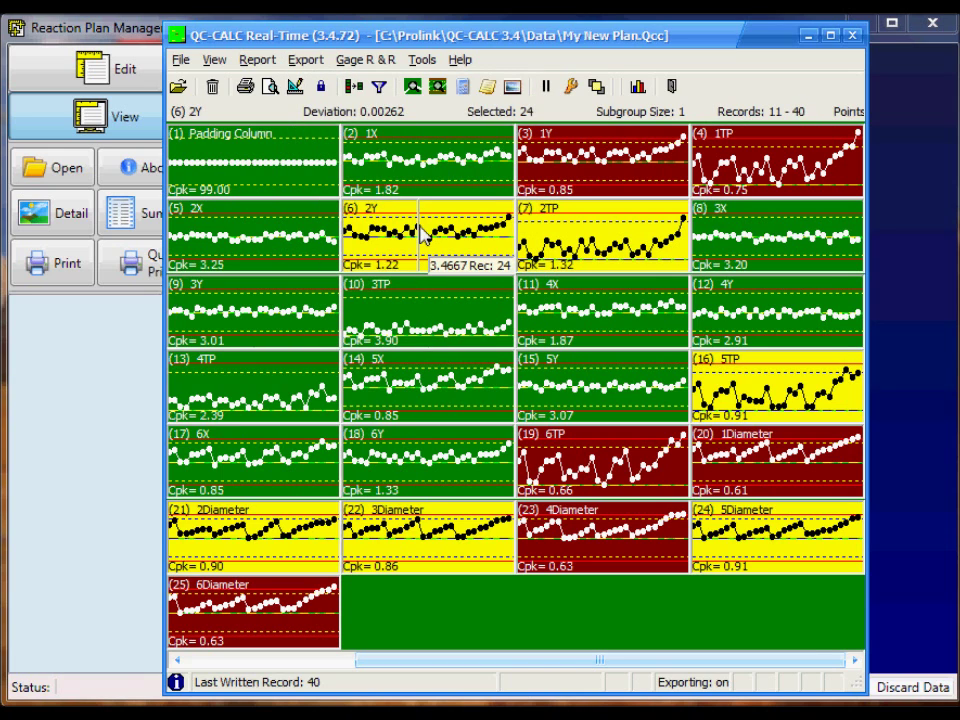